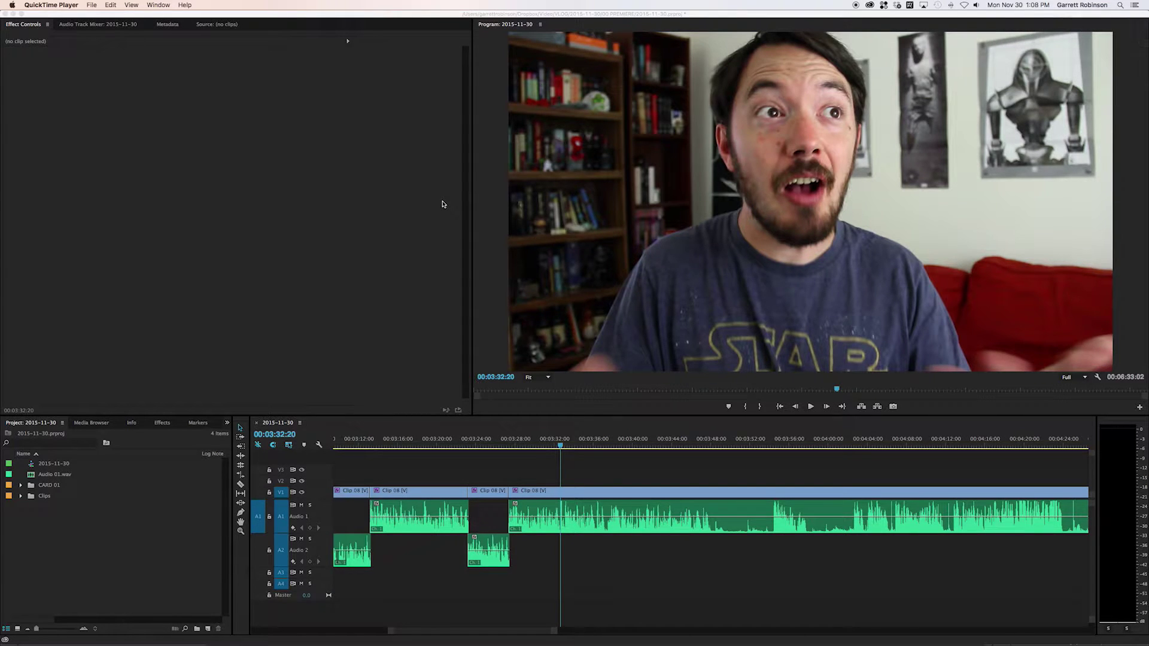
# Step: Launch Adobe Audition CC 2015 by searching 'audition' in Spotlight
pyautogui.press('super+space')
pyautogui.write('audition')
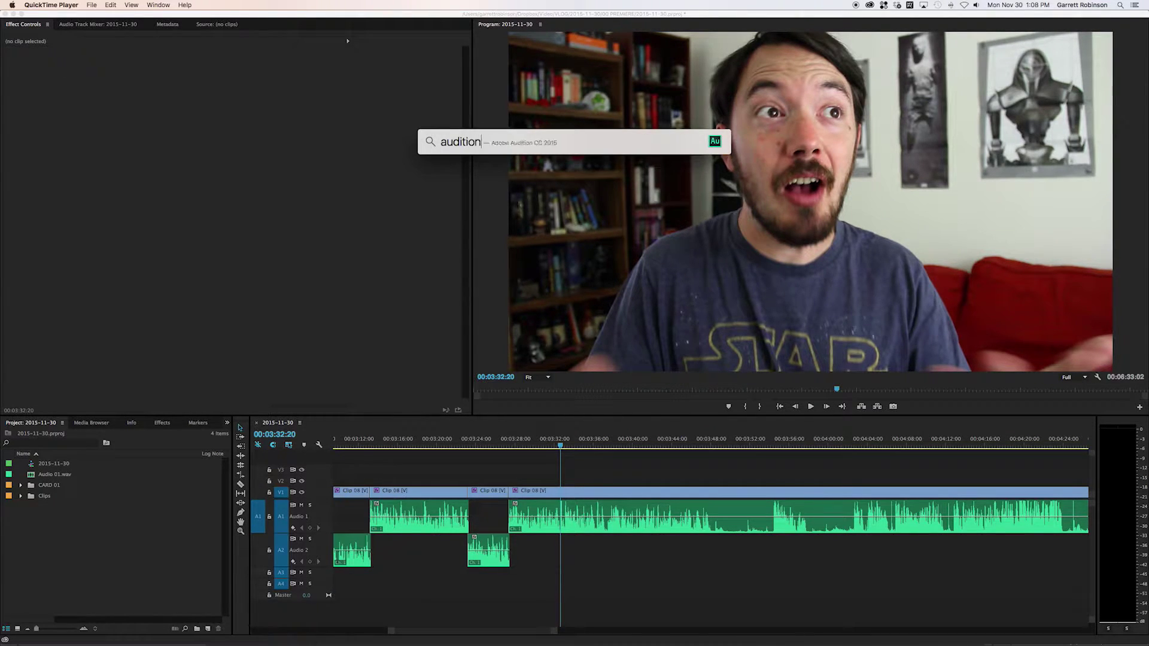
pyautogui.press('Return')
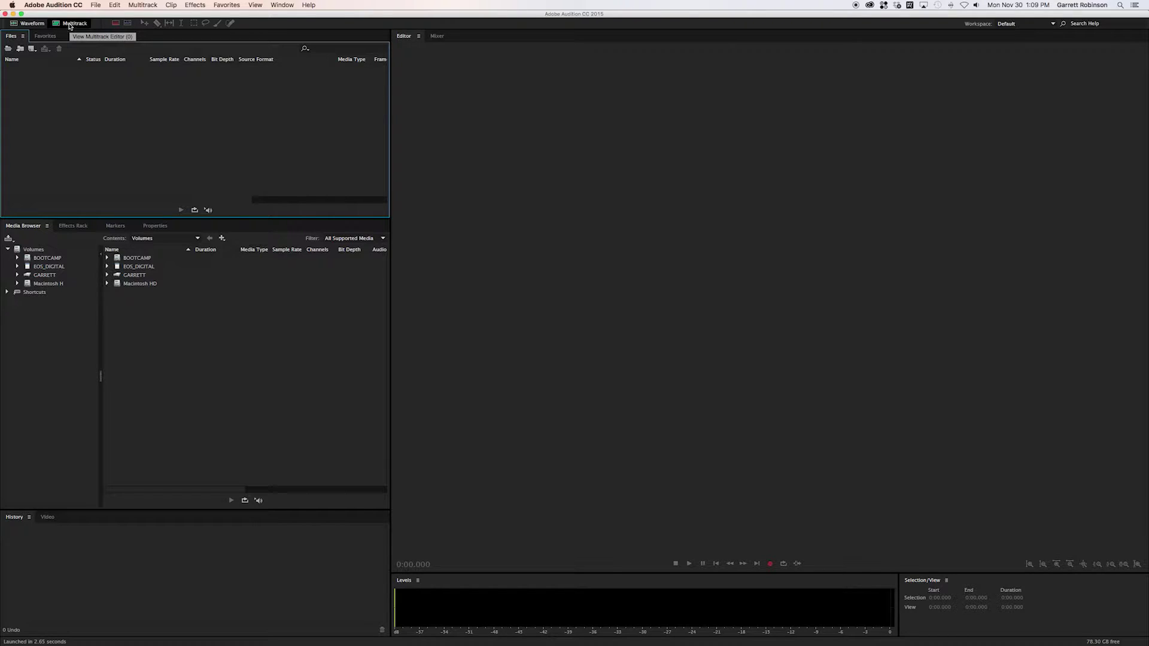
# Step: Create a multitrack session 'Podcast Recording' in Desktop/Temp with a Mono master
pyautogui.click(72, 24)
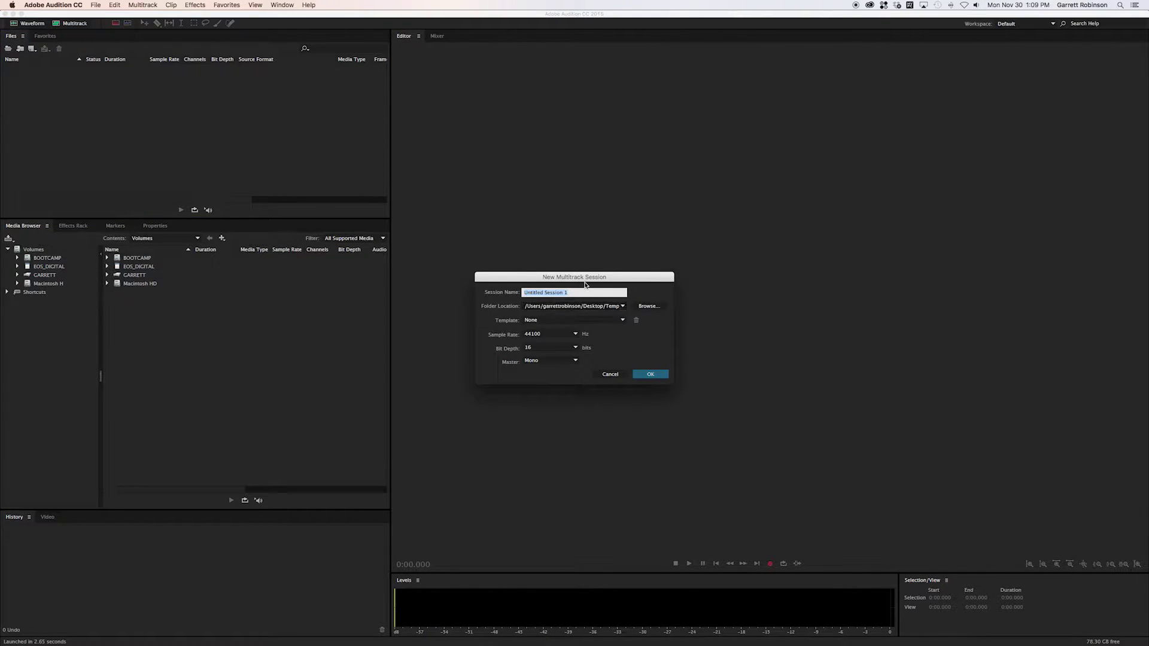
pyautogui.write('Podcast Recording')
pyautogui.click(648, 308)
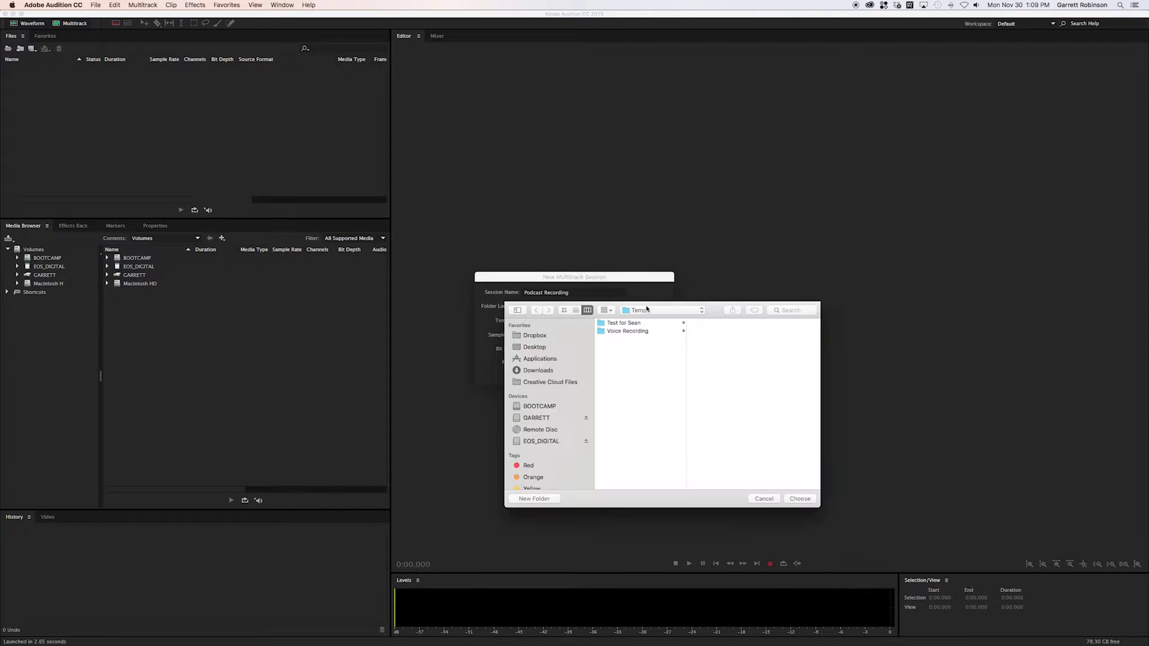
pyautogui.click(535, 347)
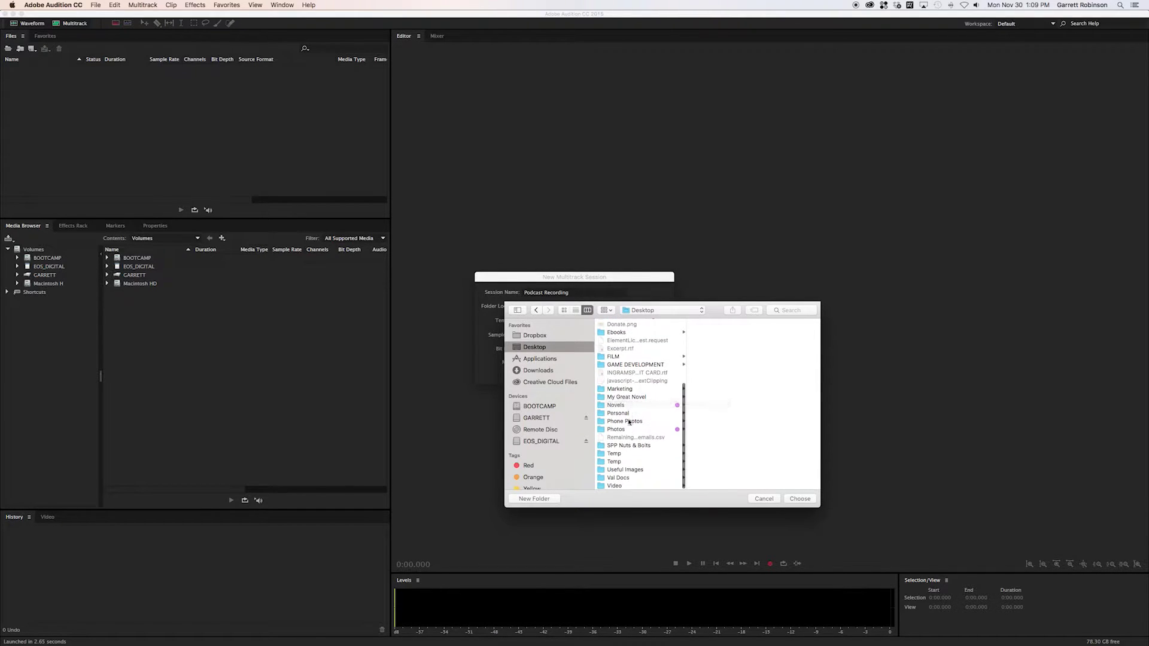
pyautogui.click(622, 456)
pyautogui.click(800, 498)
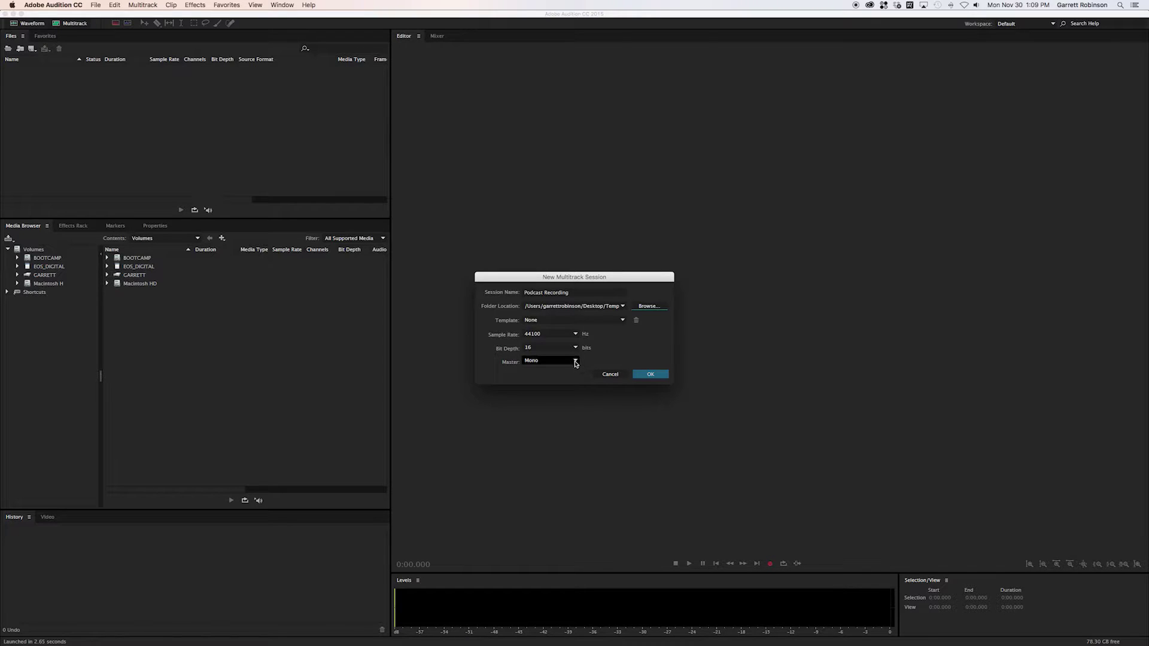
pyautogui.click(576, 363)
pyautogui.click(577, 361)
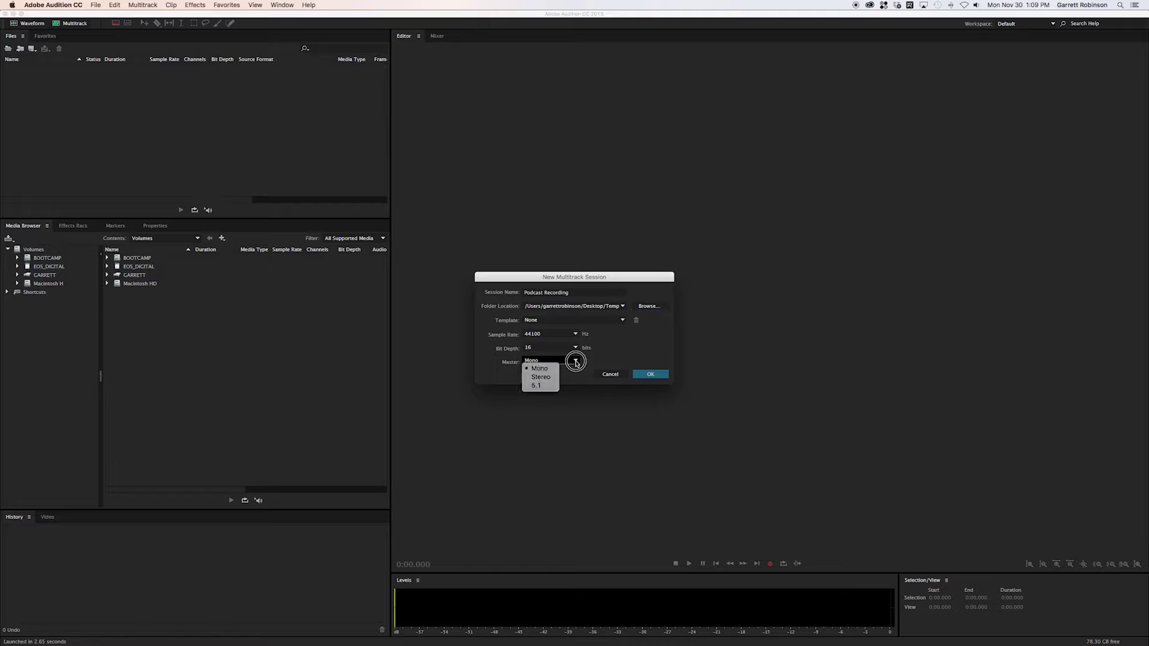
pyautogui.click(649, 375)
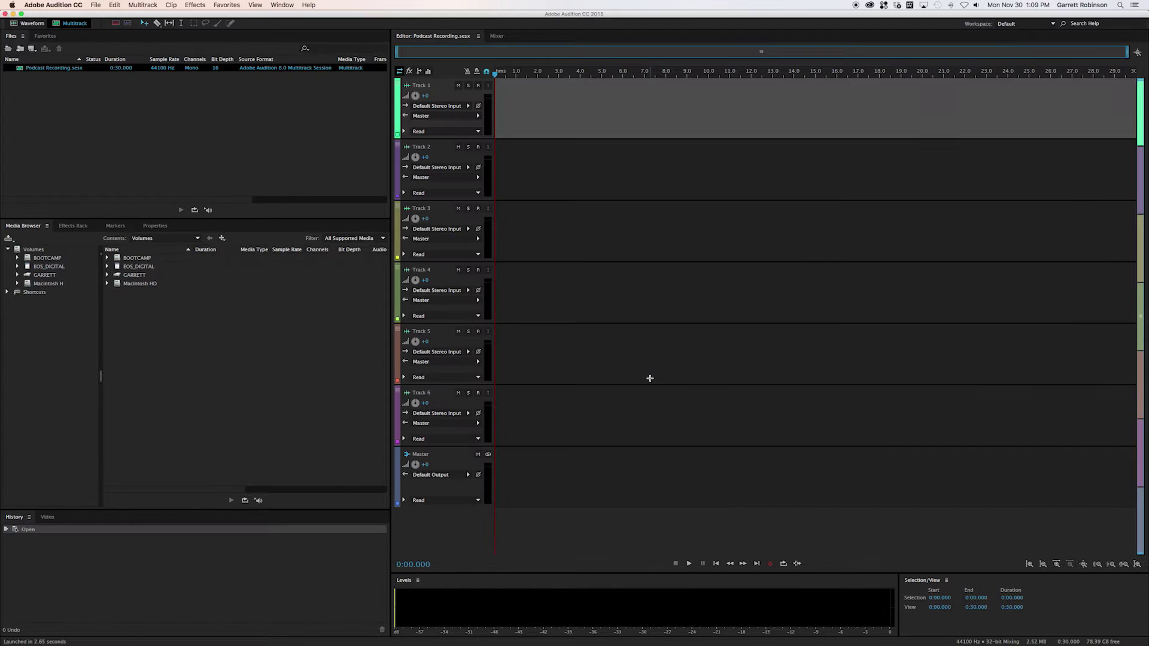
# Step: Set USB Audio CODEC as the Default Input in Audio Hardware preferences
pyautogui.click(468, 106)
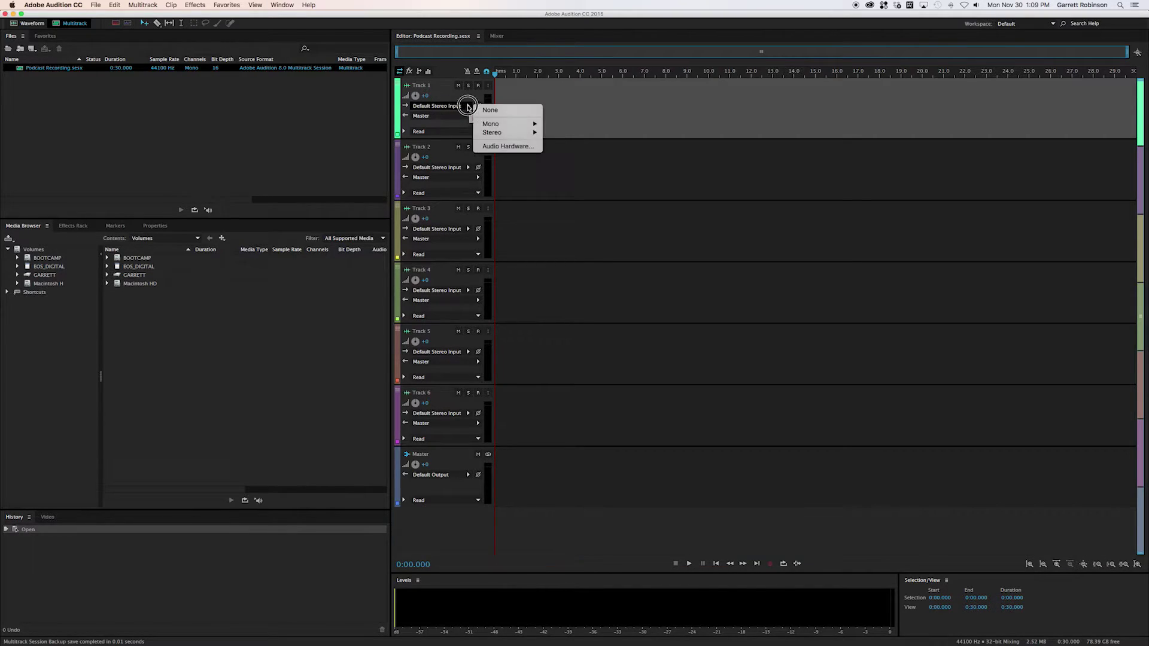
pyautogui.click(494, 147)
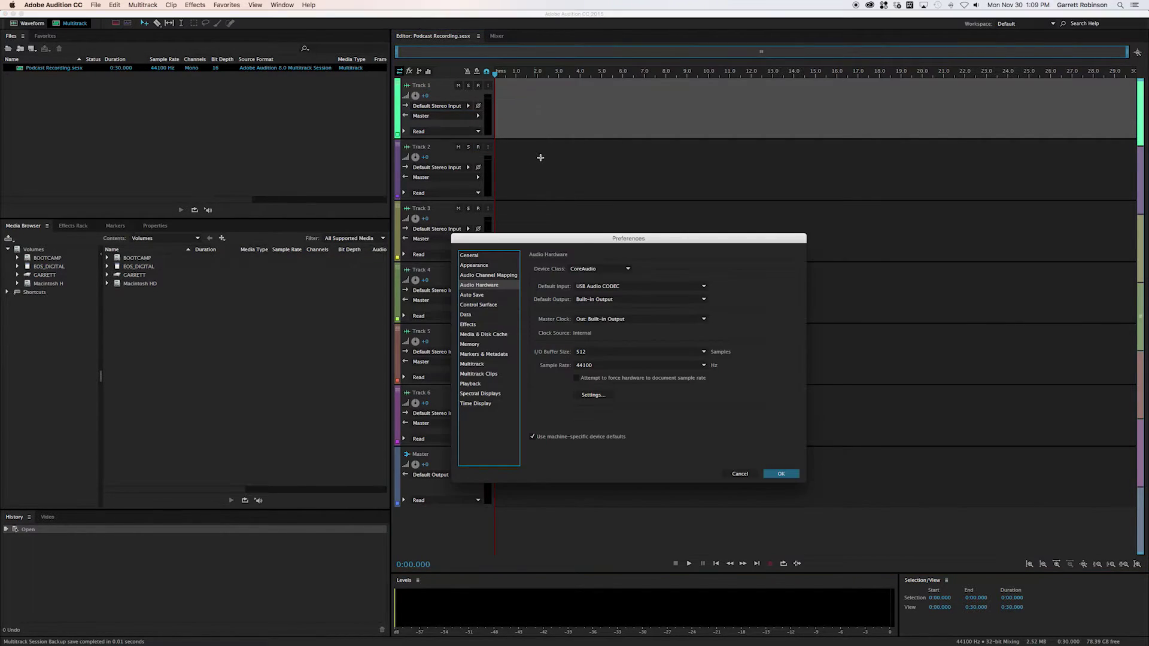
pyautogui.click(590, 287)
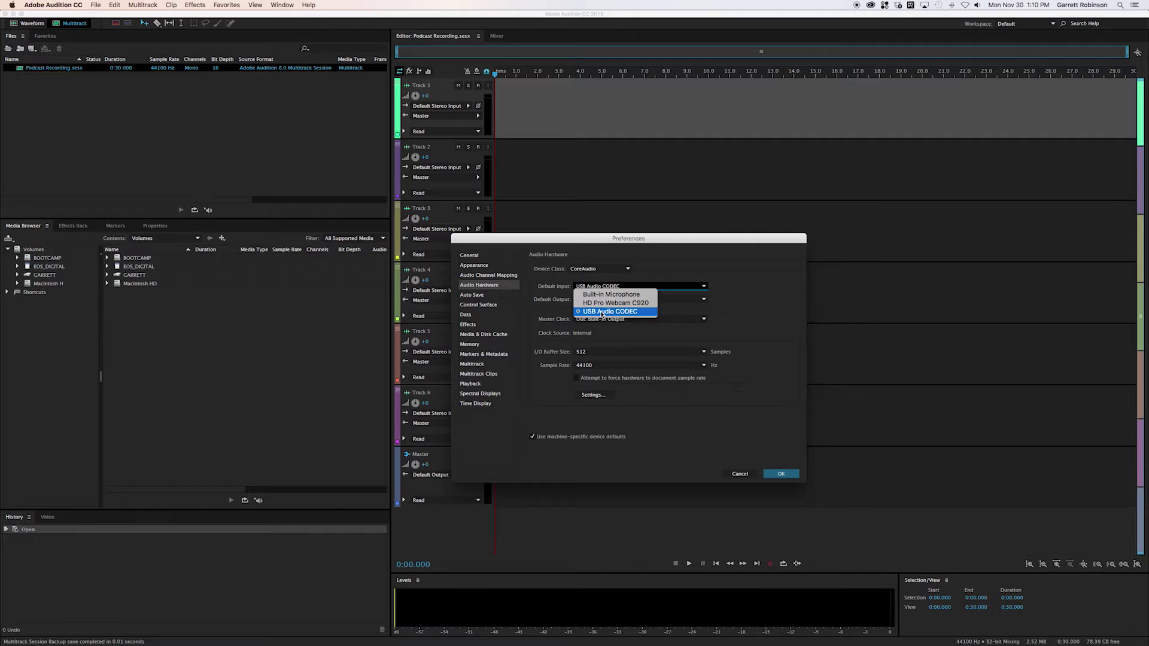
pyautogui.click(768, 300)
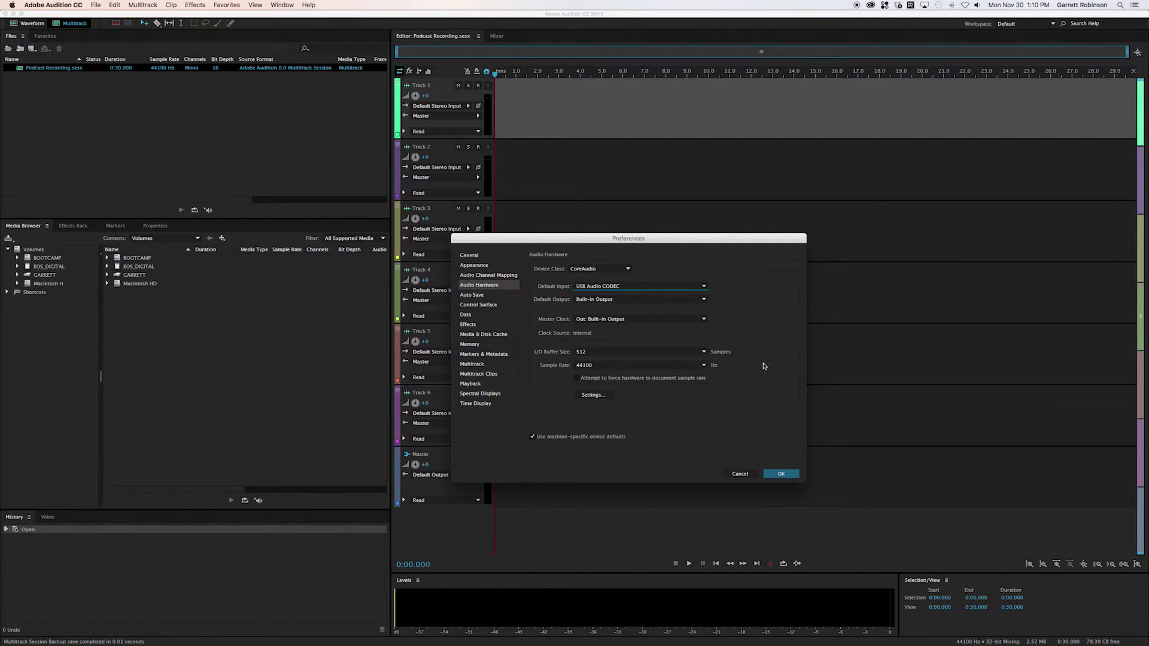
pyautogui.click(779, 473)
pyautogui.click(781, 475)
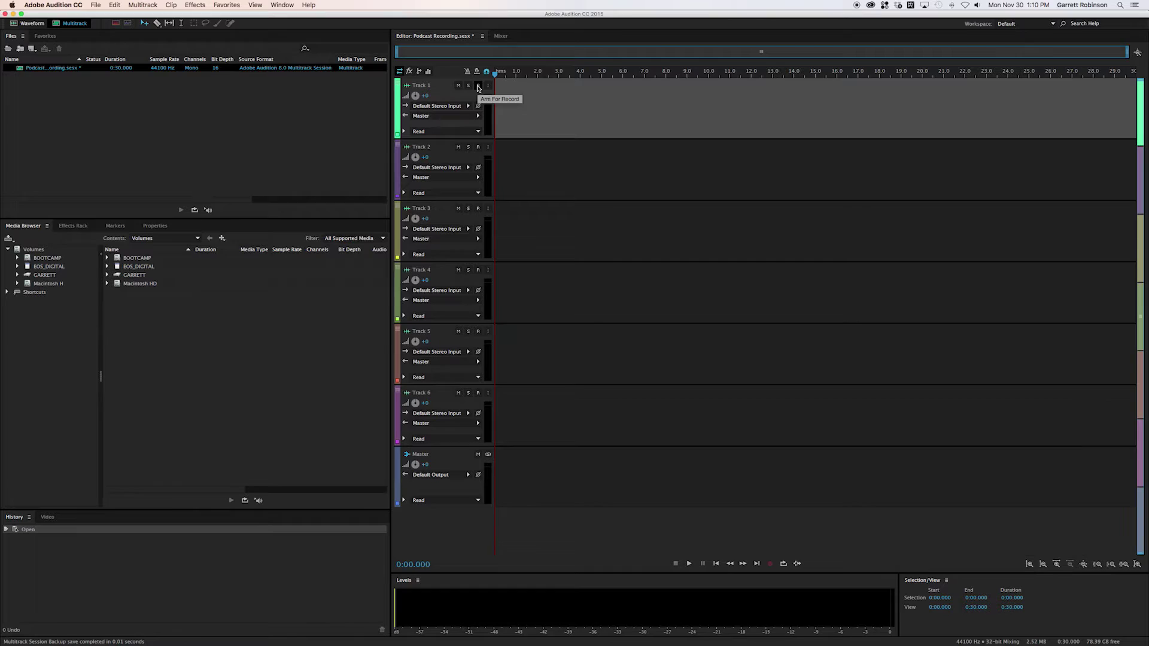
# Step: Arm Track 1 and record about 15 seconds of voice, then stop recording
pyautogui.click(478, 86)
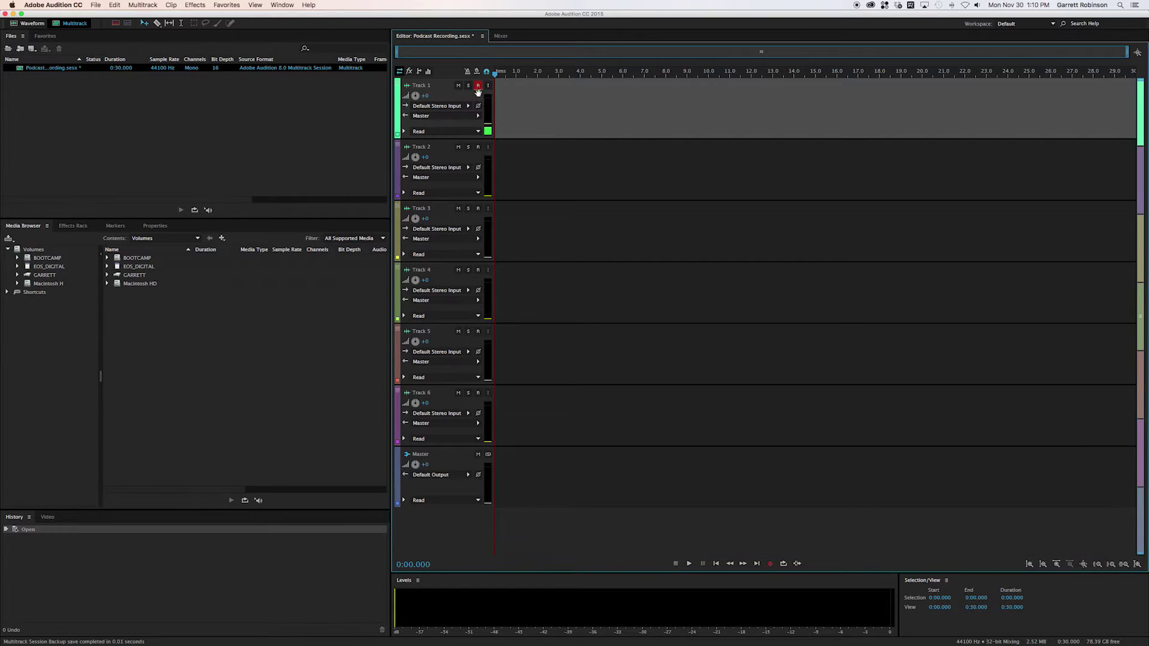
pyautogui.click(771, 567)
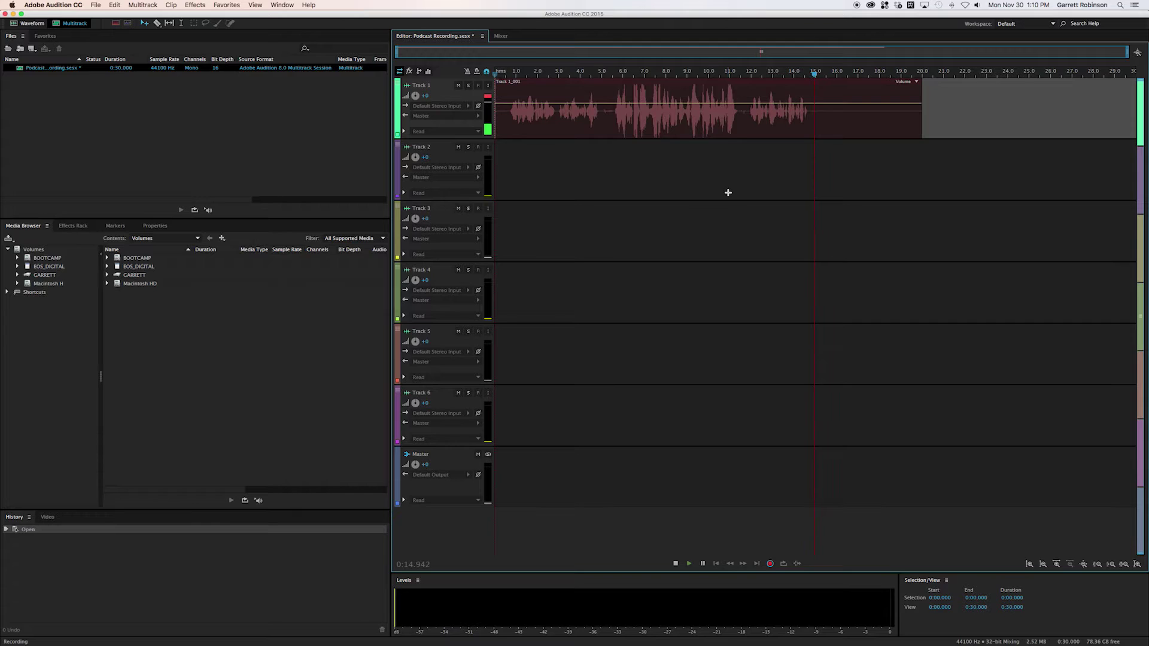
pyautogui.press('space')
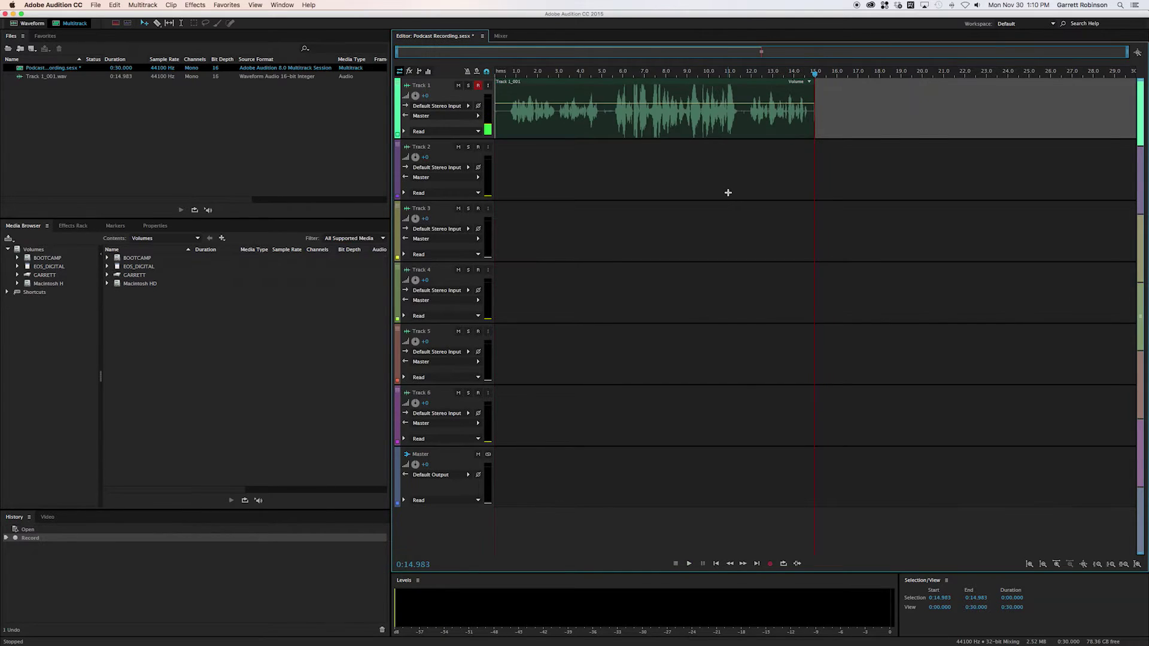
pyautogui.click(510, 74)
pyautogui.press('space')
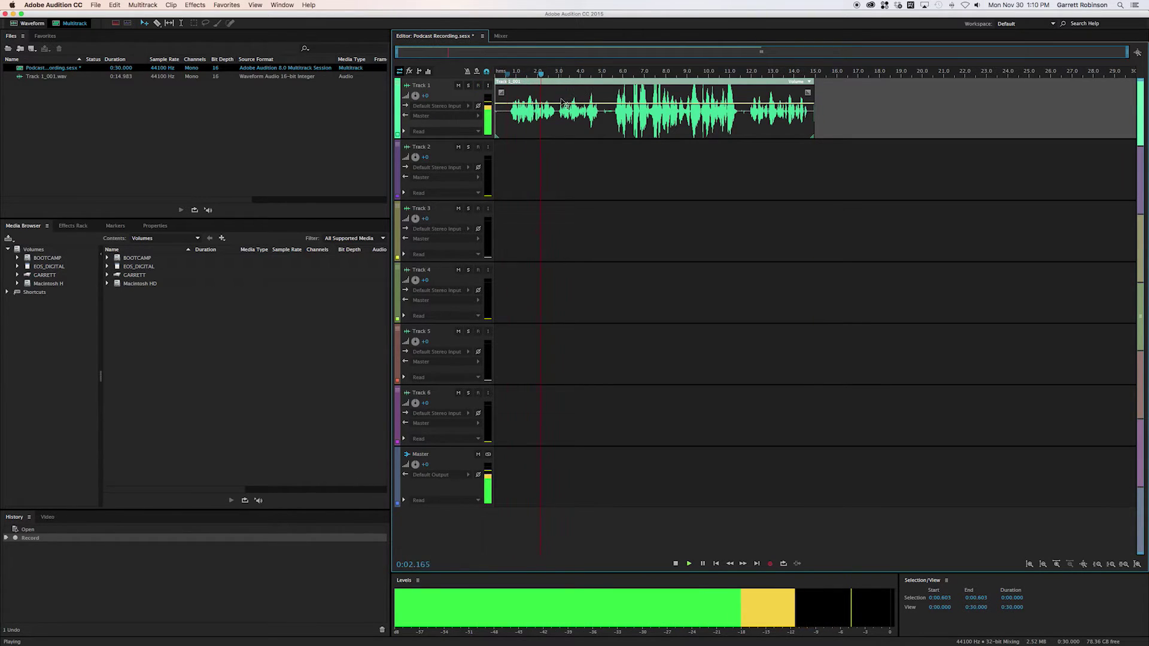
pyautogui.press('space')
pyautogui.moveTo(611, 72); pyautogui.dragTo(613, 73)
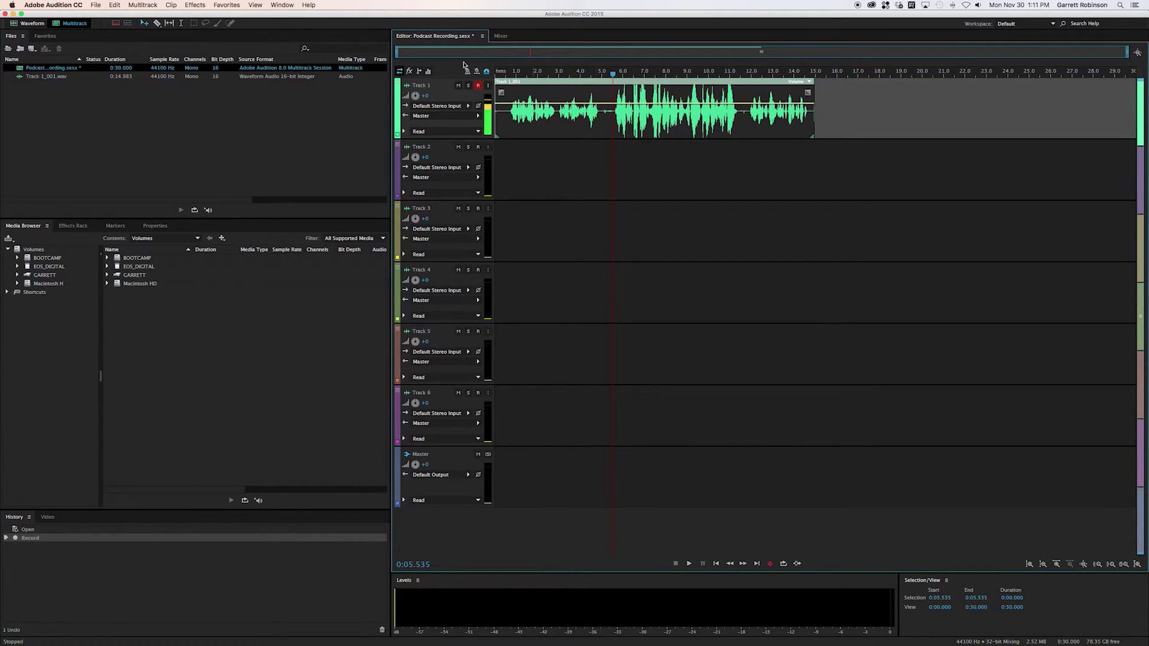
pyautogui.click(157, 24)
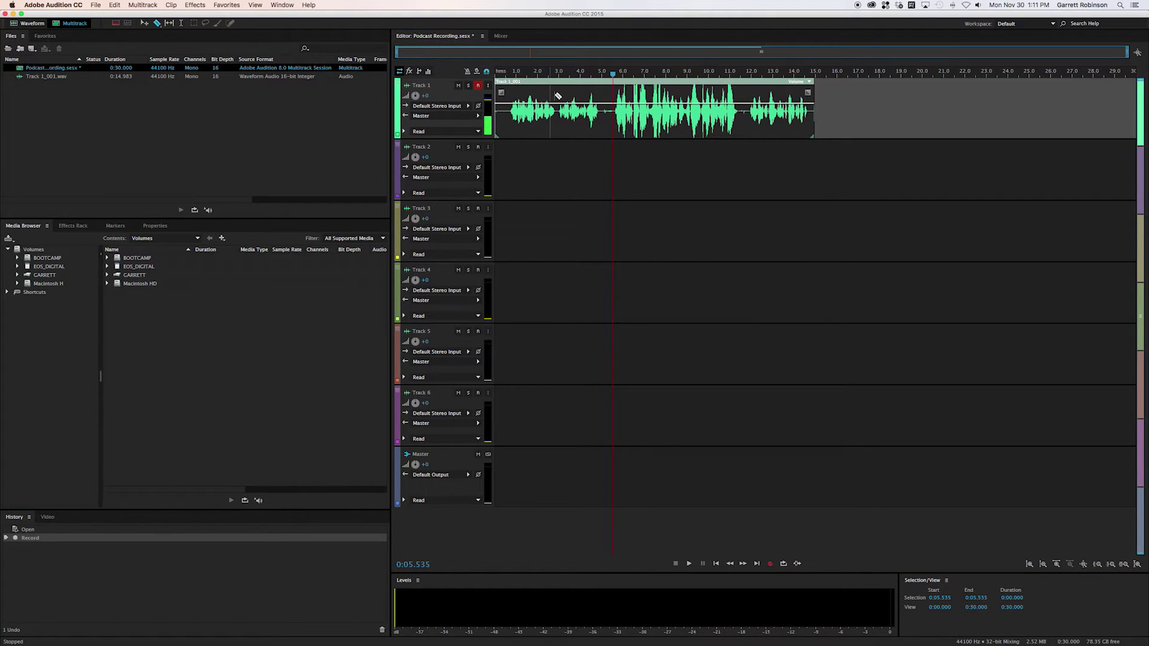
pyautogui.click(612, 102)
pyautogui.press('v')
pyautogui.click(584, 93)
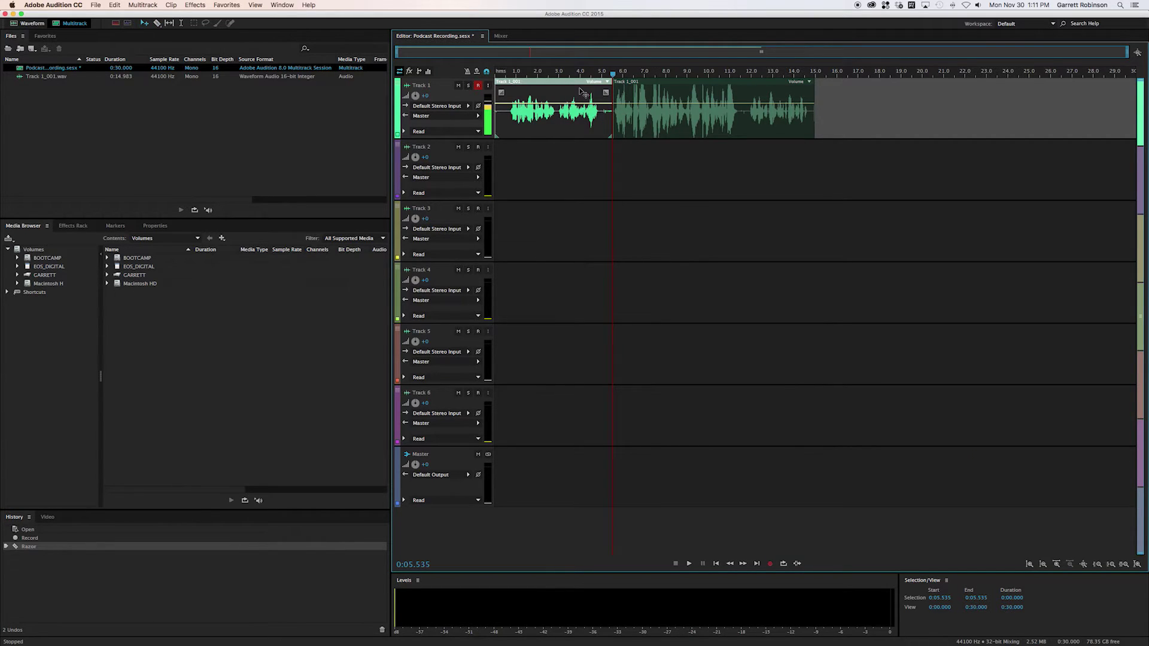
pyautogui.press('Delete')
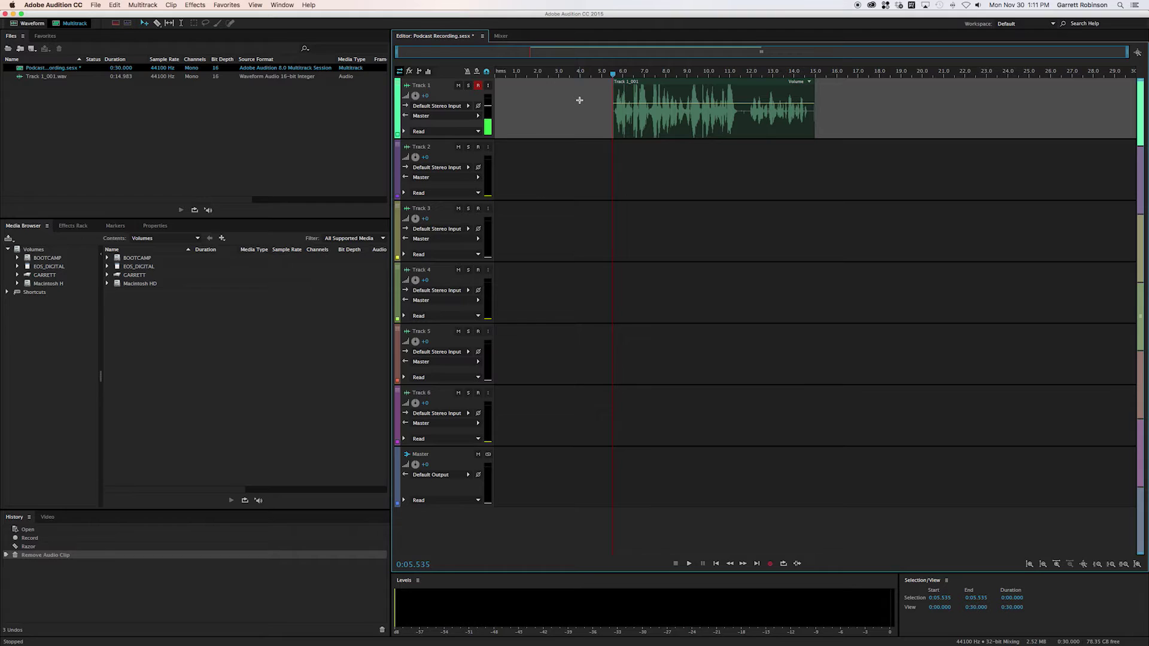
pyautogui.press('super+z')
pyautogui.press('super+z')
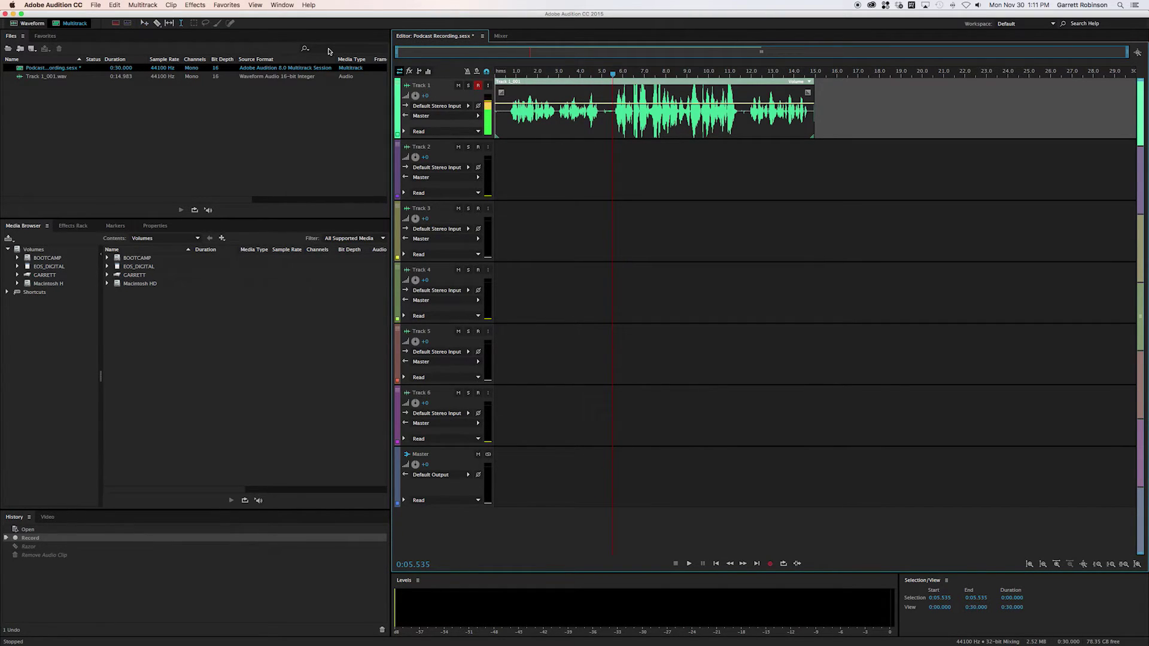
# Step: Delete the clip's first 5.5 seconds, then trim its right edge back to 11.7 s
pyautogui.moveTo(611, 98); pyautogui.dragTo(485, 102)
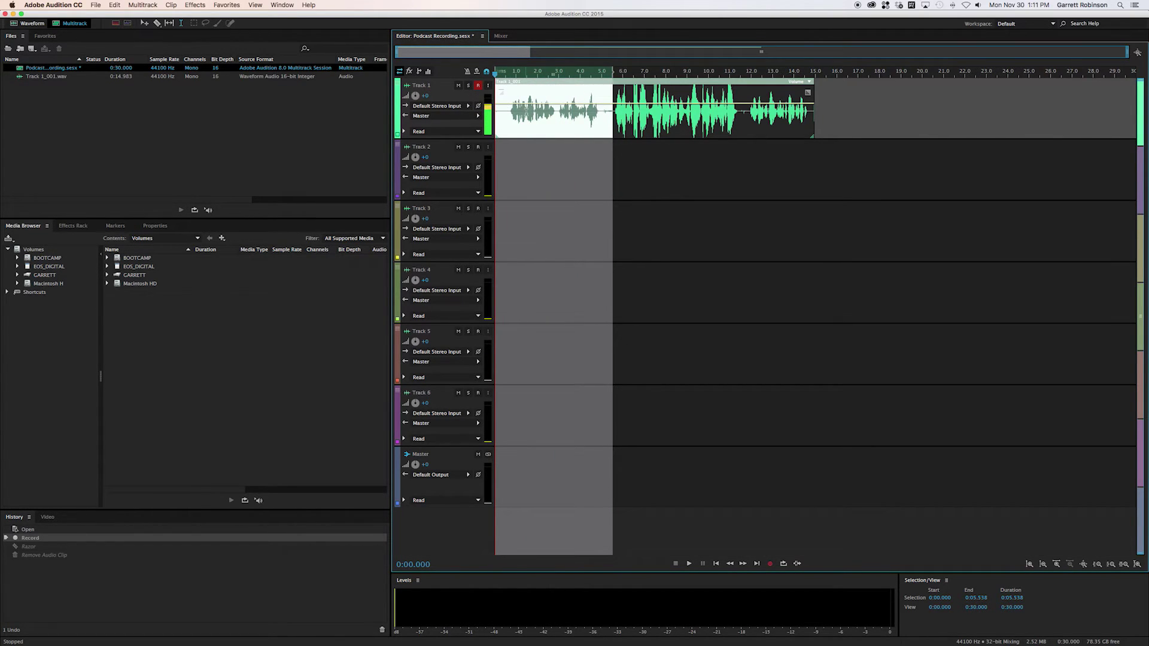
pyautogui.press('Delete')
pyautogui.click(572, 125)
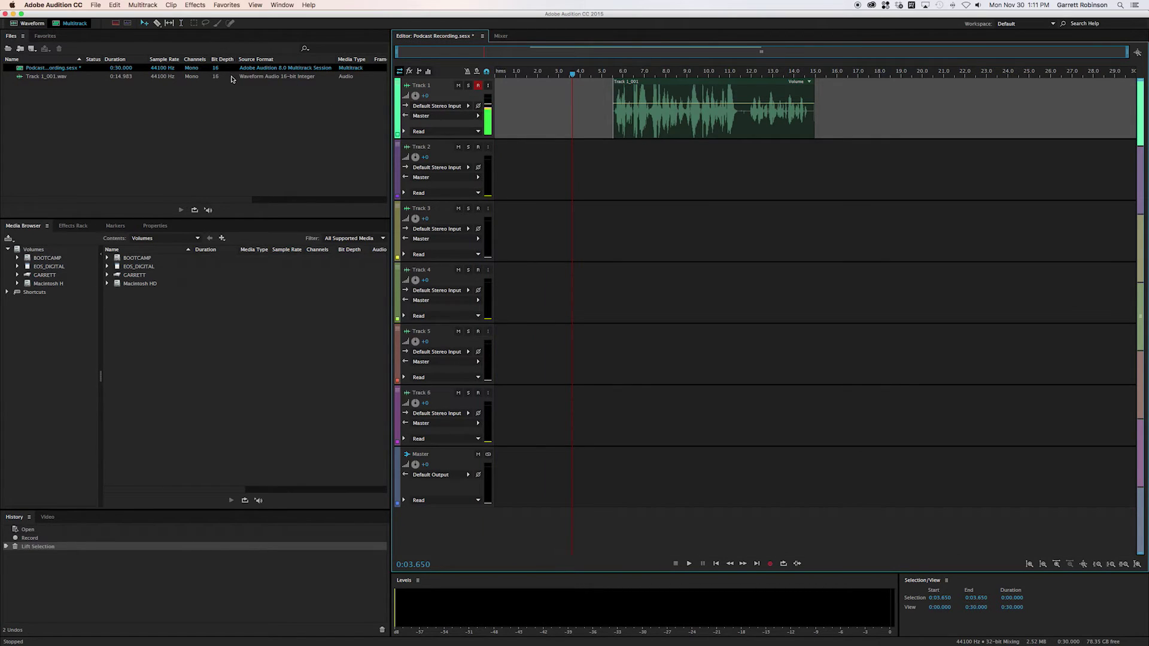
pyautogui.click(169, 24)
pyautogui.moveTo(814, 93); pyautogui.dragTo(740, 94)
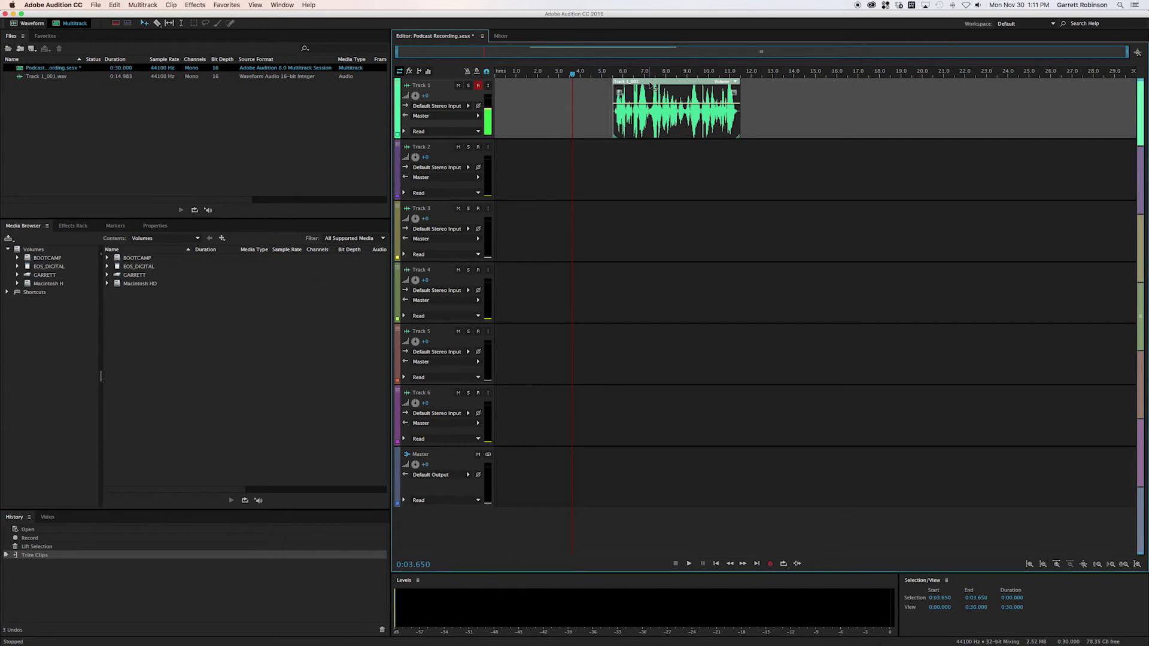
# Step: Convert the trimmed clip to a unique copy and reveal Track 1_001_1.wav in Finder
pyautogui.rightClick(652, 85)
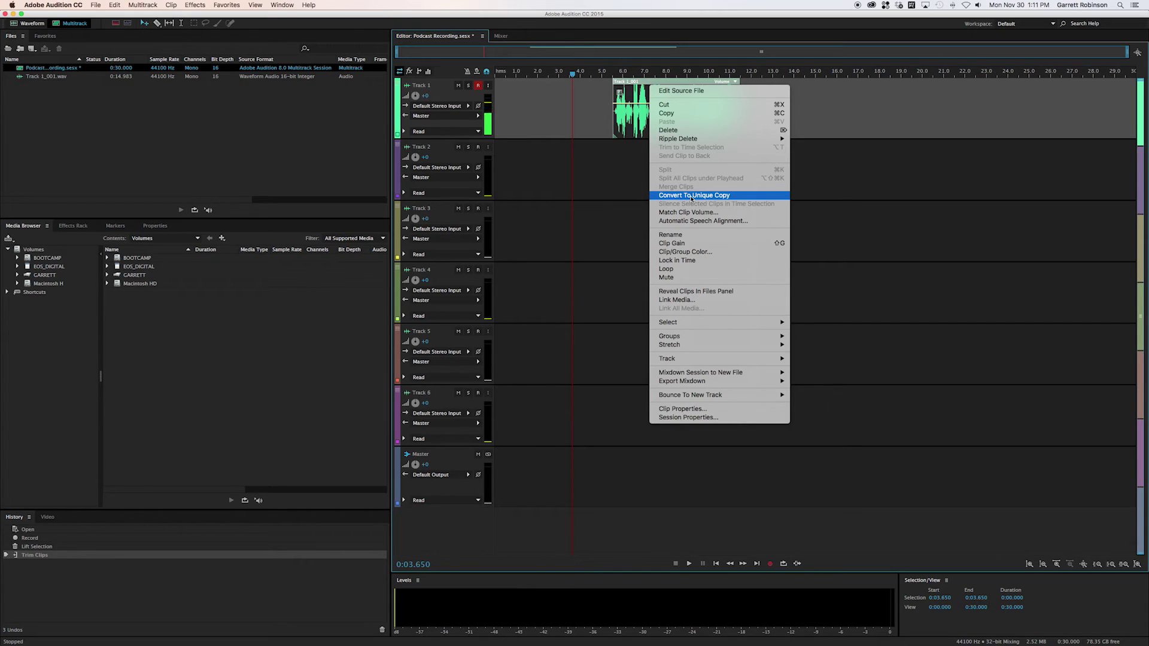
pyautogui.click(692, 197)
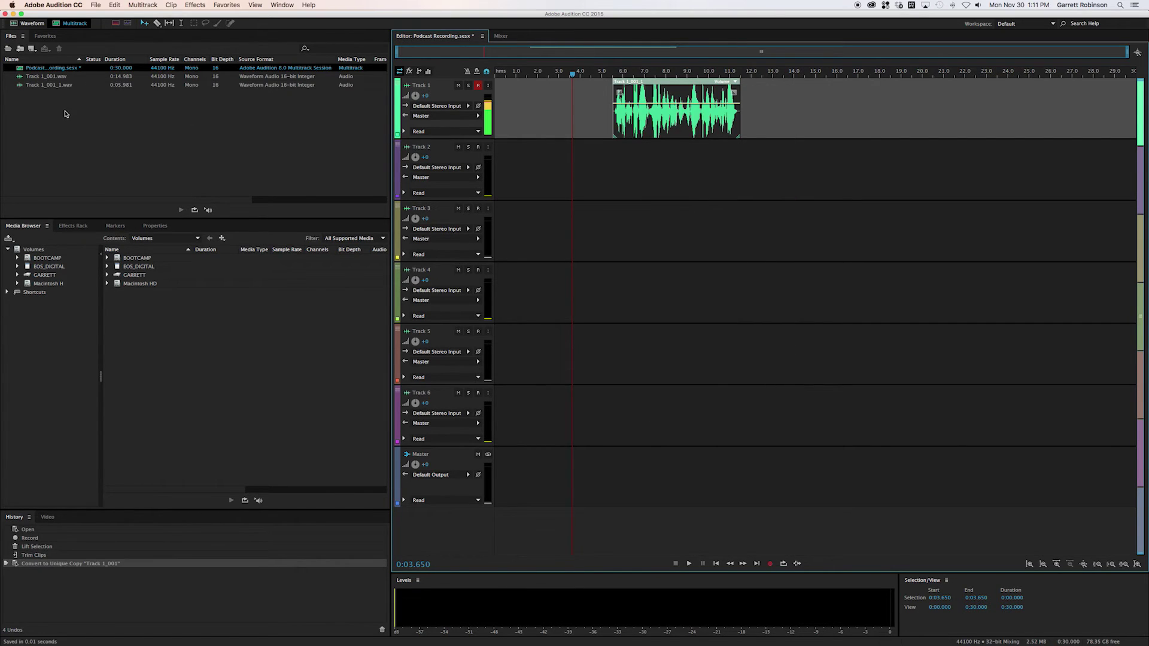
pyautogui.click(54, 78)
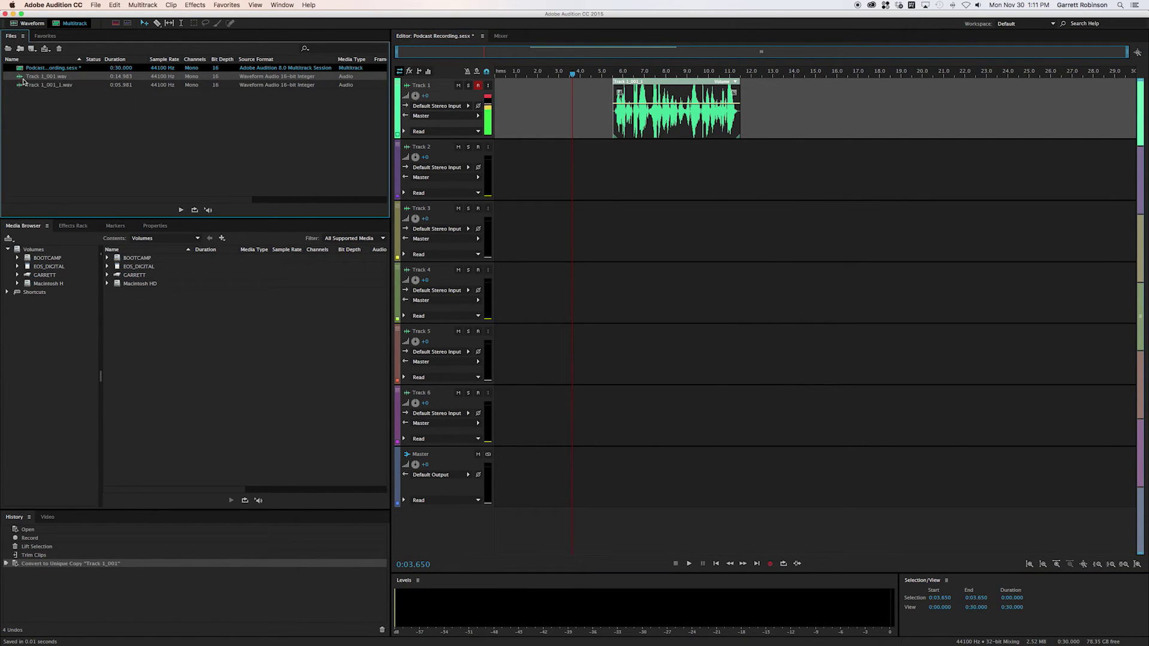
pyautogui.click(48, 86)
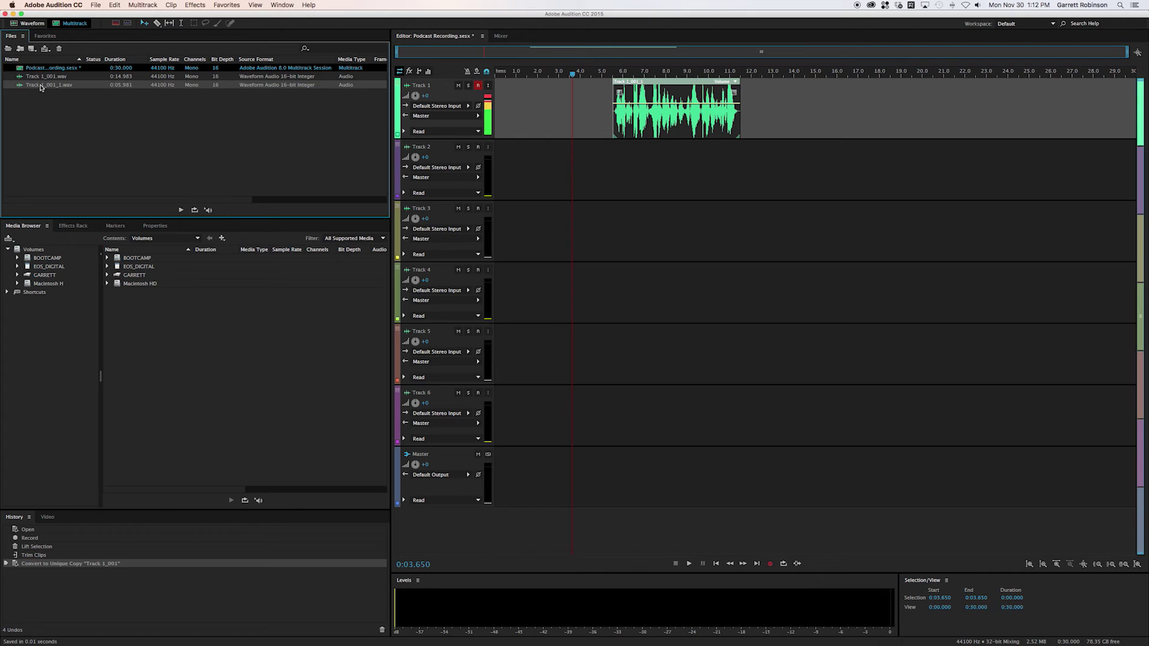
pyautogui.rightClick(41, 88)
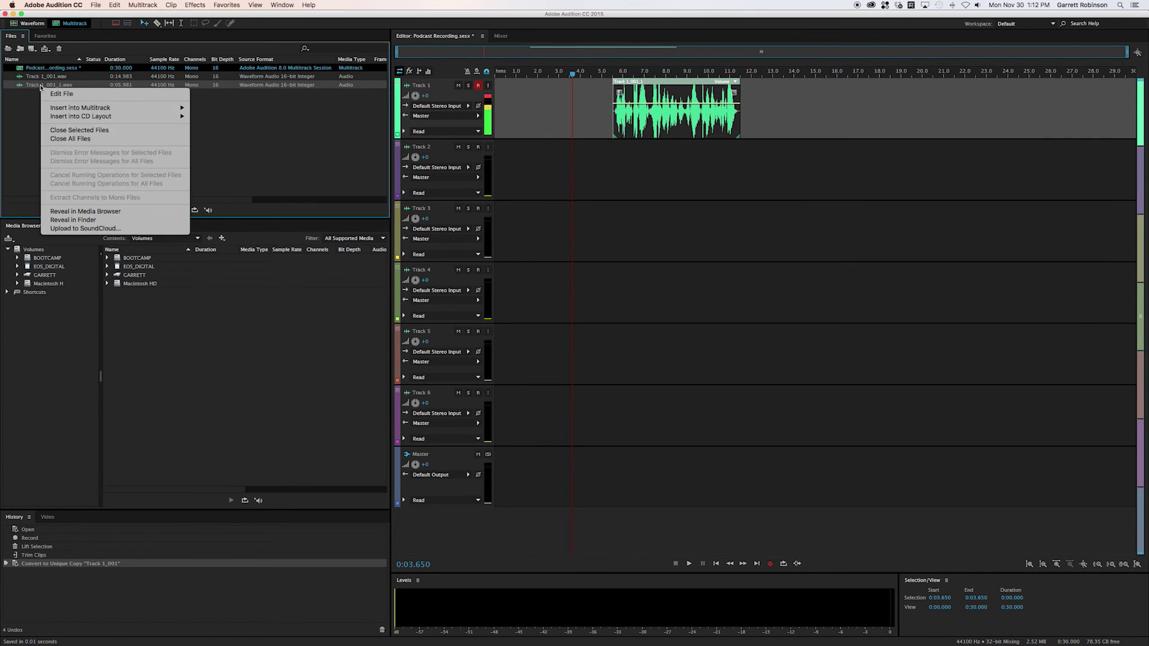
pyautogui.click(78, 220)
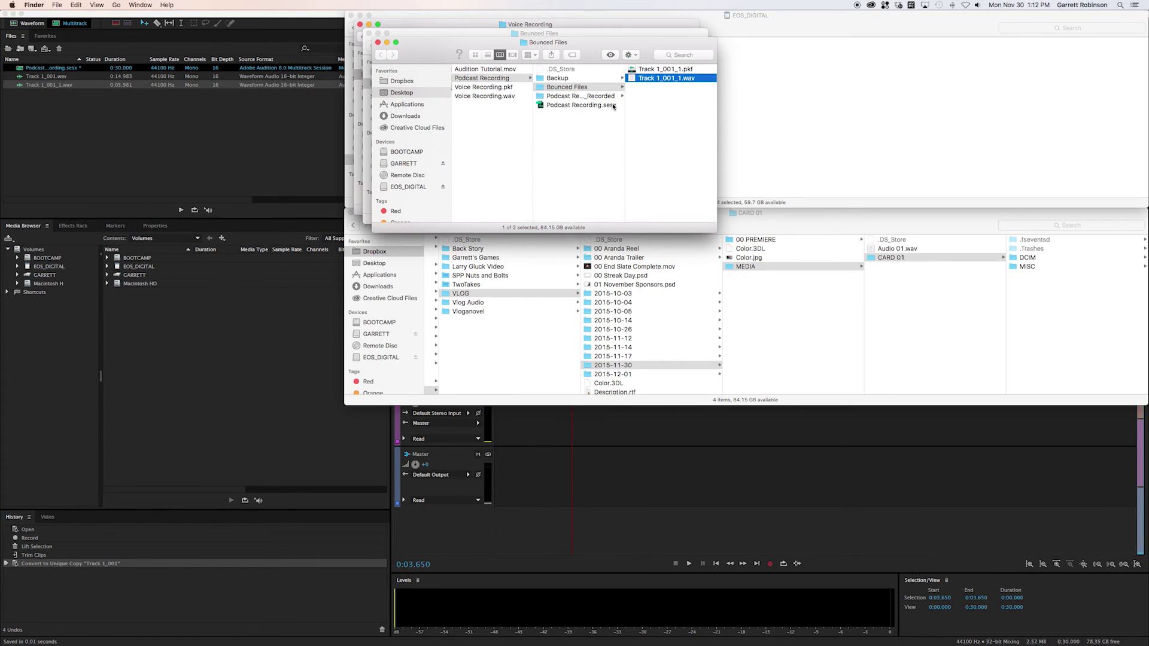
pyautogui.click(661, 92)
pyautogui.click(656, 80)
pyautogui.press('space')
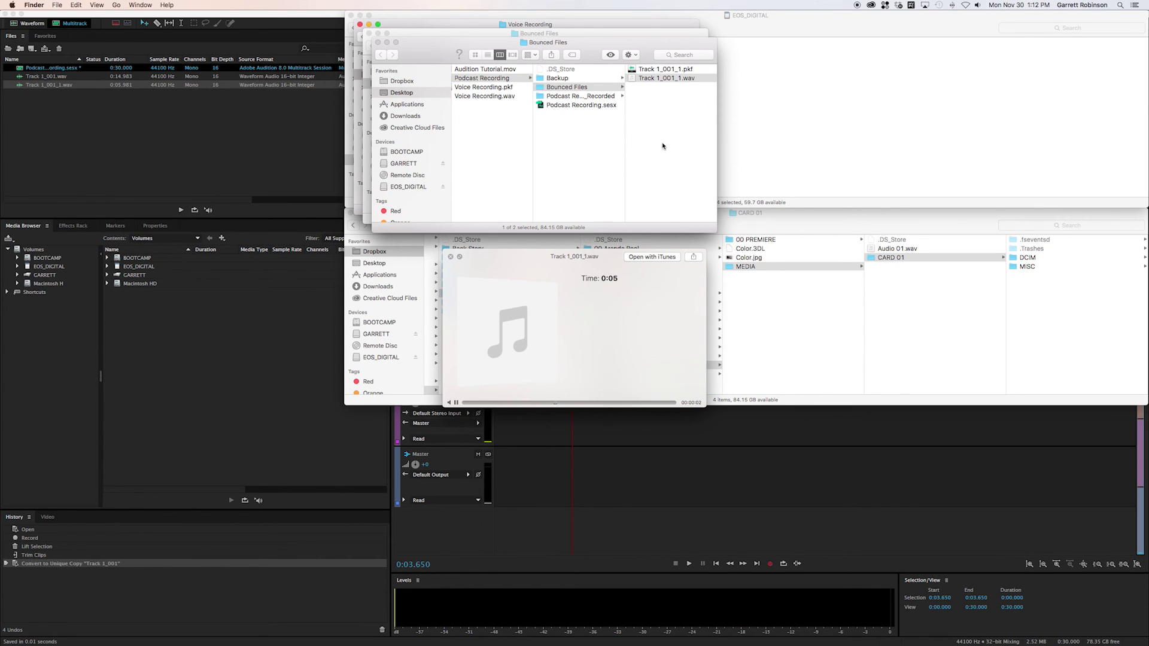
pyautogui.press('space')
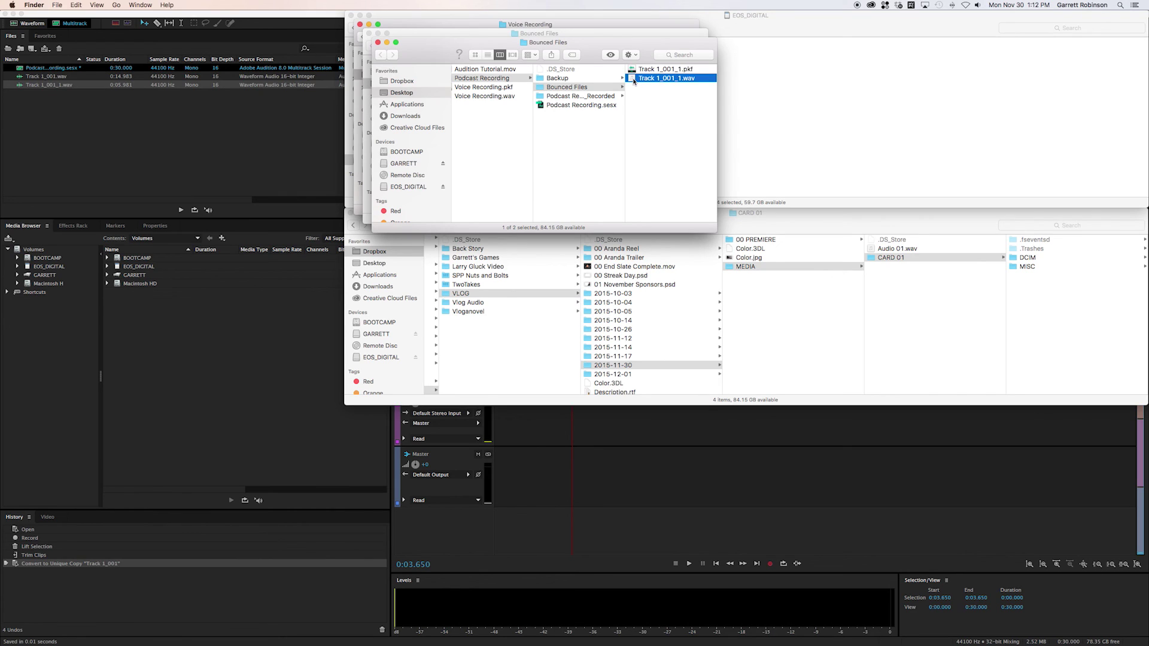
pyautogui.press('Up')
pyautogui.press('Down')
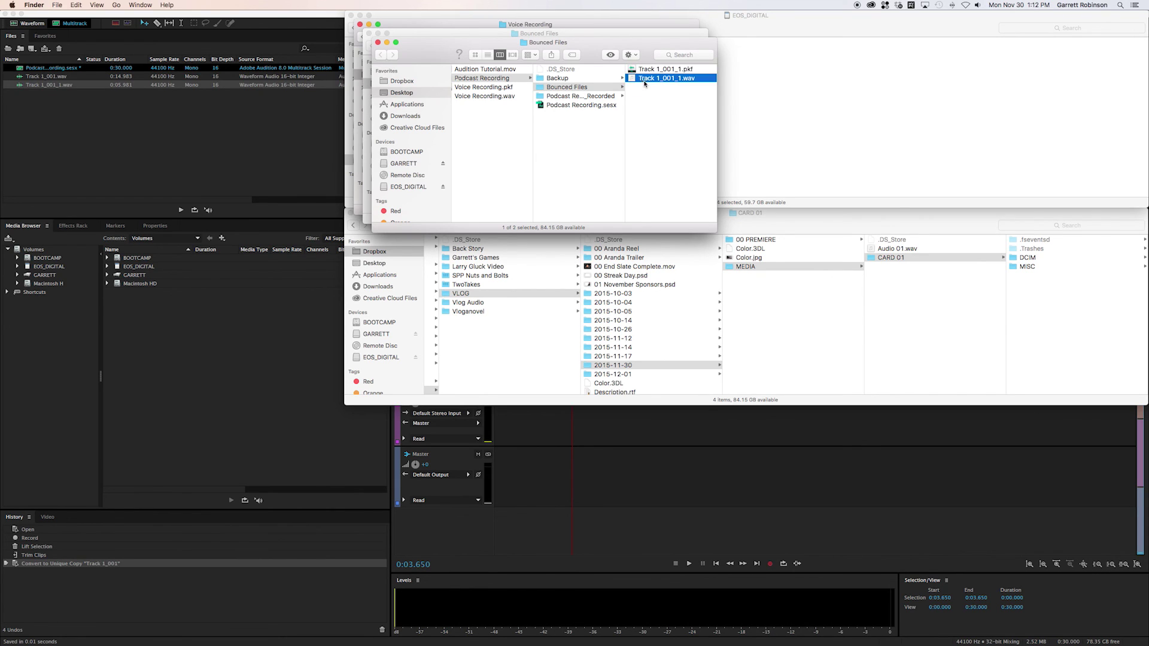